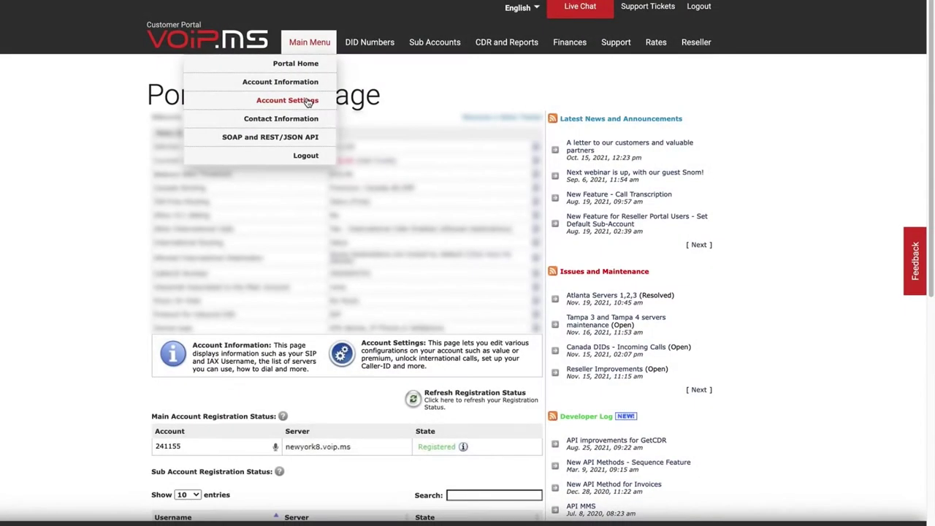
Turn call transcription on at $0.05 per minute, keeping English (United States) as language
{"action": "left_click", "coordinate": [289, 99]}
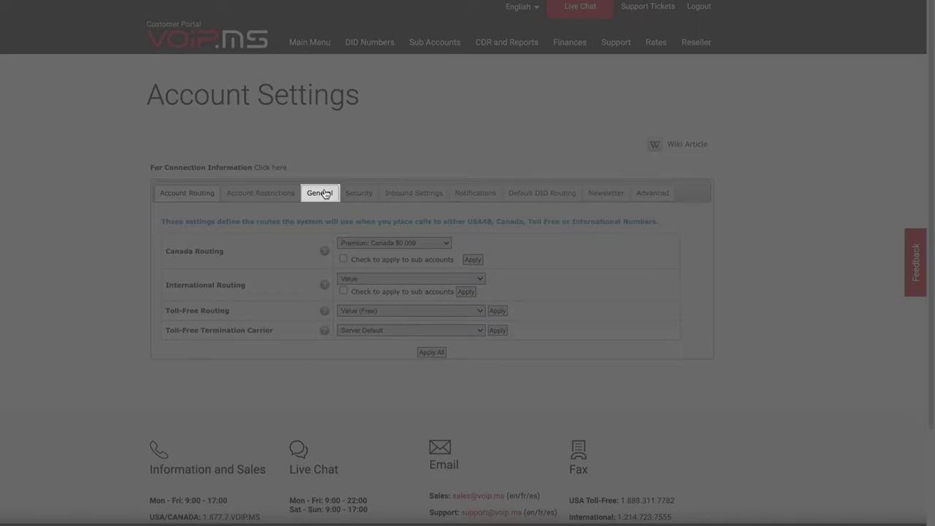
{"action": "left_click", "coordinate": [324, 192]}
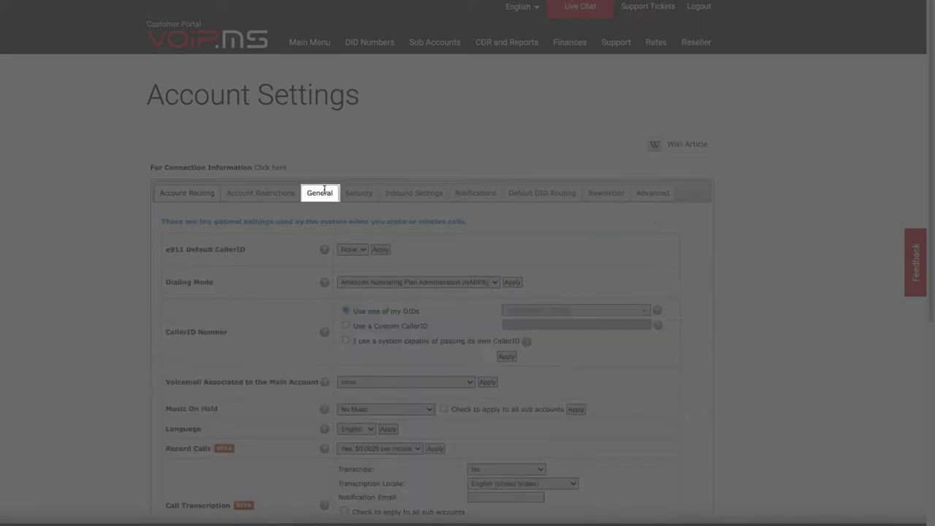
{"action": "scroll", "coordinate": [332, 164], "scroll_direction": "down", "scroll_amount": 2}
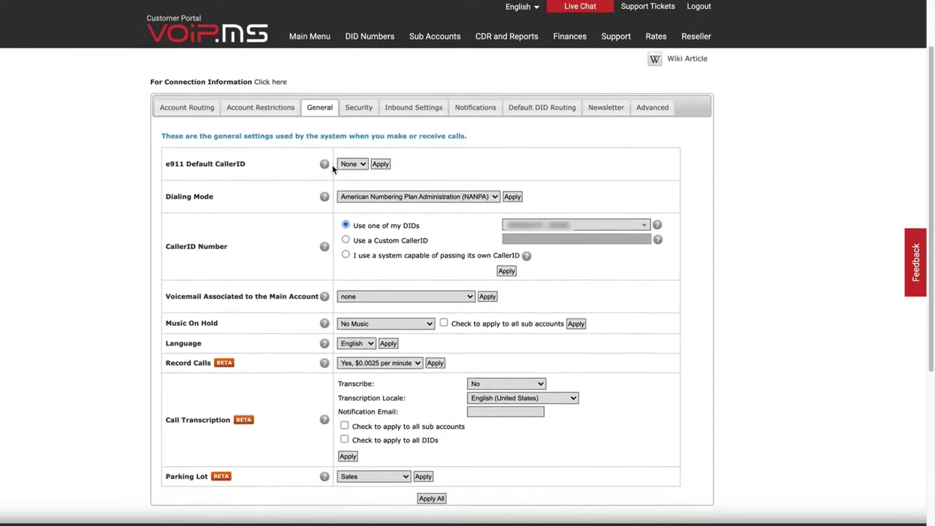
{"action": "scroll", "coordinate": [331, 165], "scroll_direction": "down", "scroll_amount": 2}
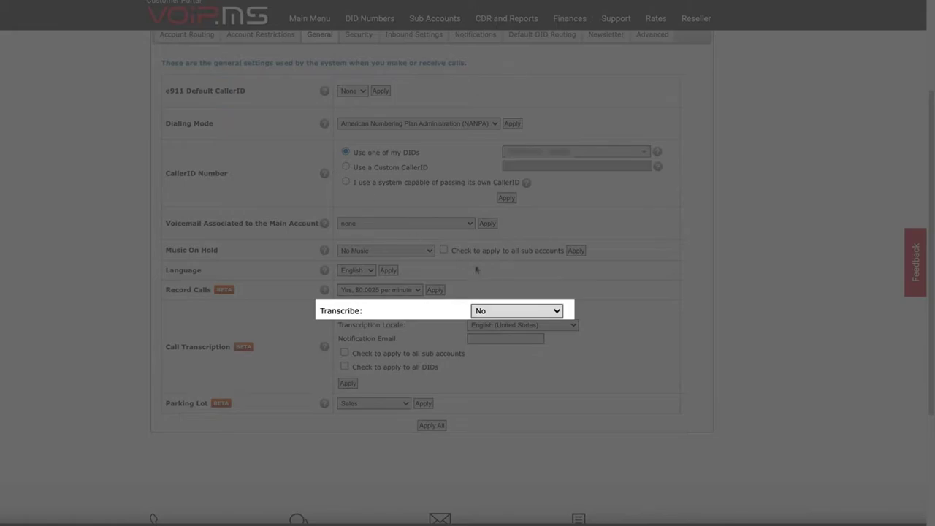
{"action": "left_click", "coordinate": [556, 313]}
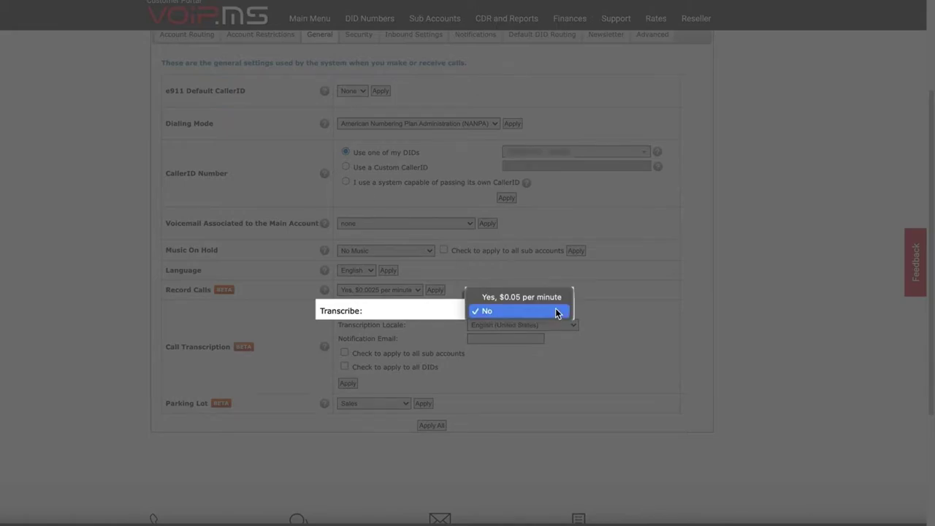
{"action": "left_click", "coordinate": [556, 298]}
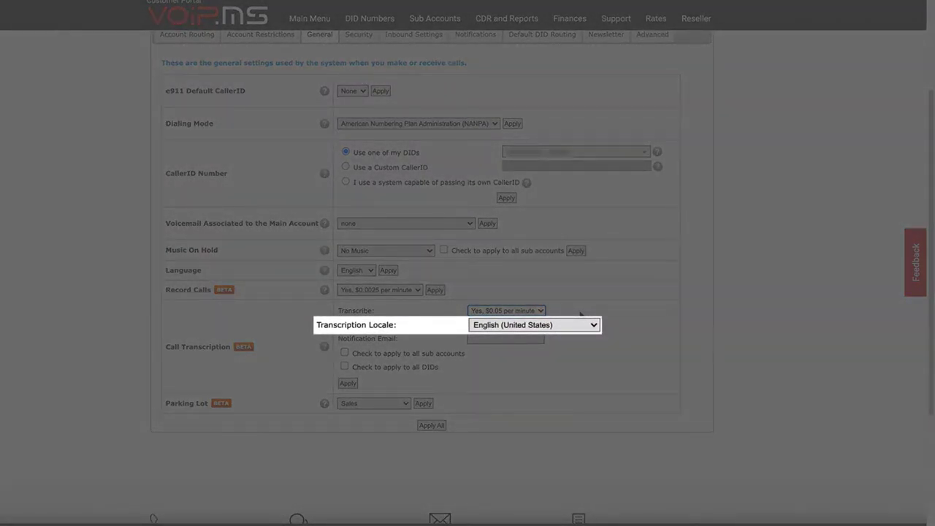
{"action": "left_click", "coordinate": [592, 326]}
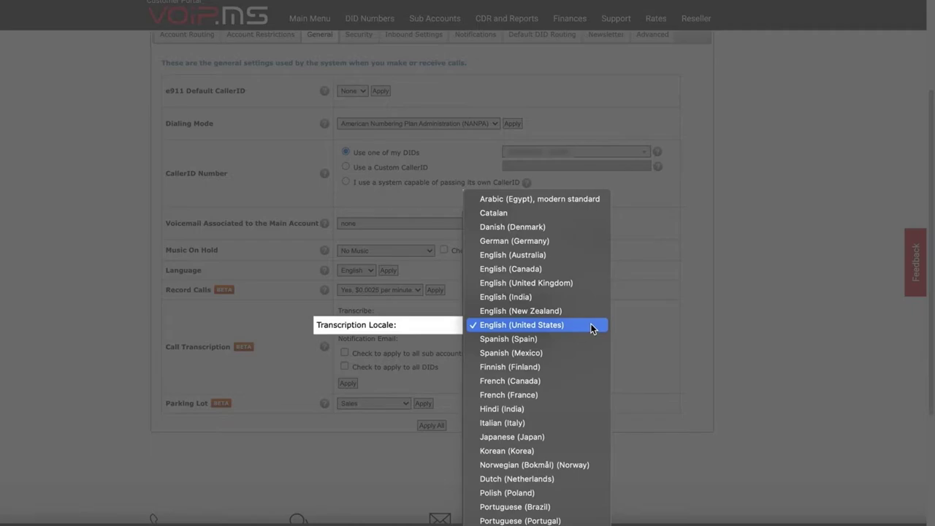
{"action": "left_click", "coordinate": [591, 326]}
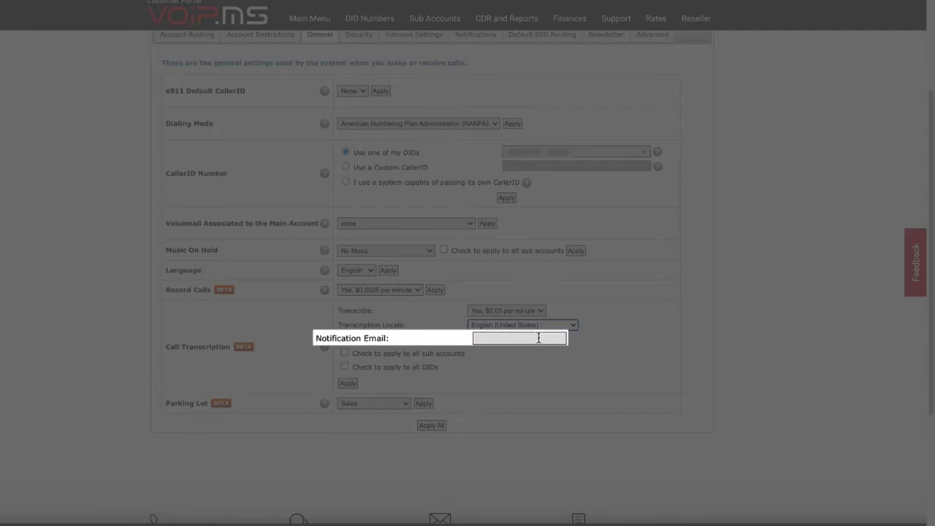
{"action": "left_click", "coordinate": [534, 335]}
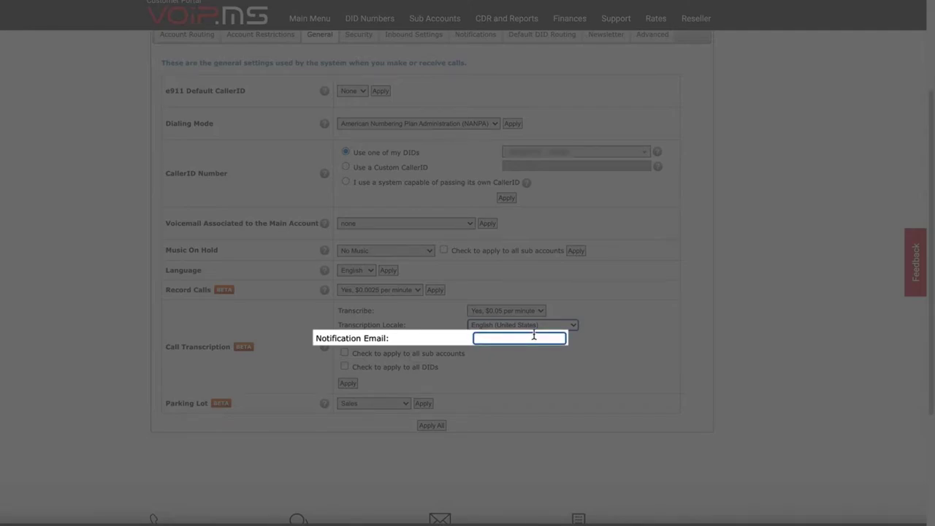
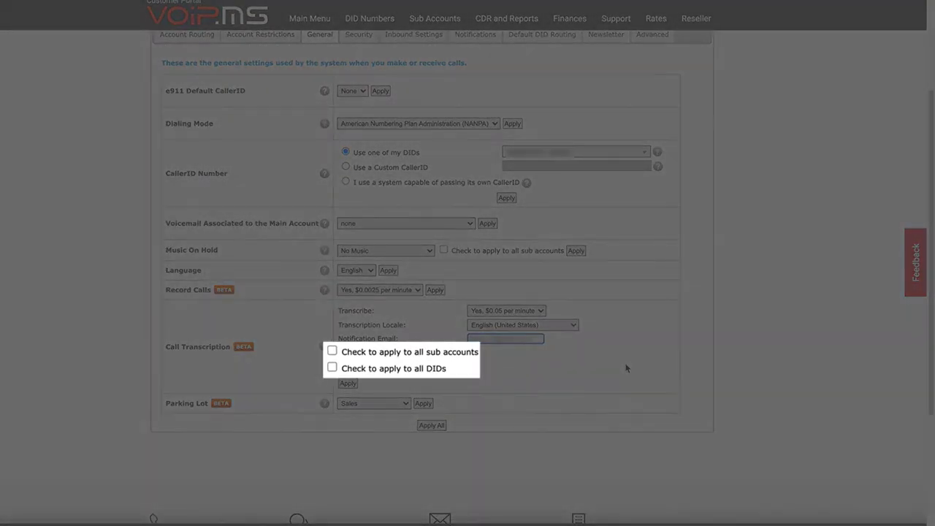
{"action": "left_click", "coordinate": [332, 351]}
{"action": "left_click", "coordinate": [333, 368]}
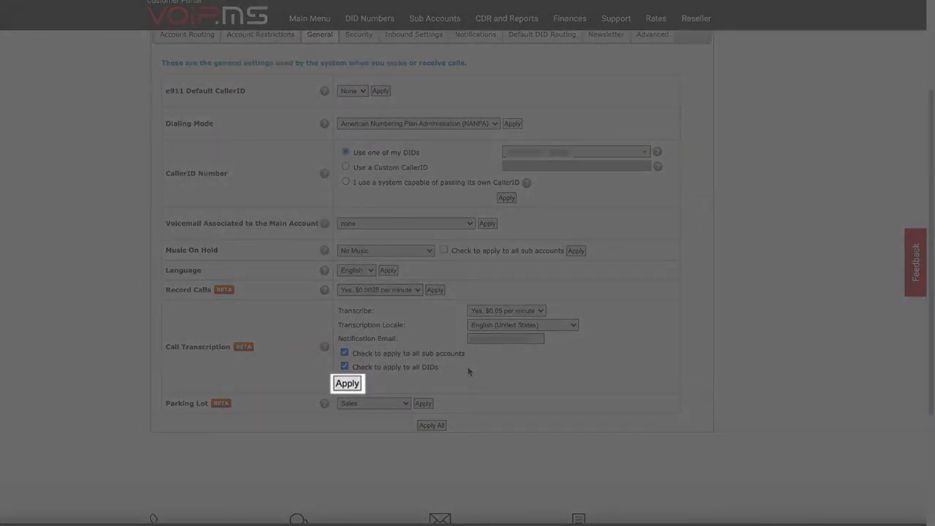
{"action": "left_click", "coordinate": [355, 383]}
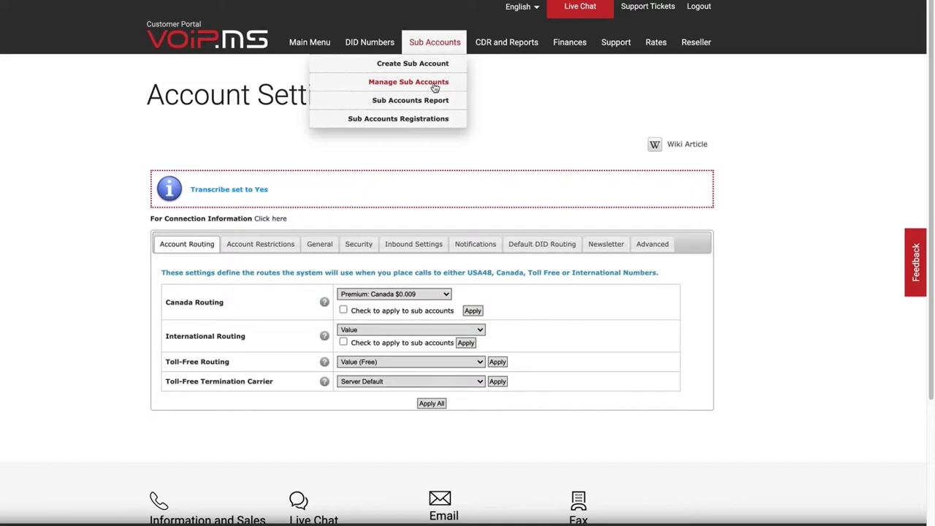
Open sub account 'jane' settings to verify transcription is enabled at $0.05 per minute
{"action": "left_click", "coordinate": [434, 82]}
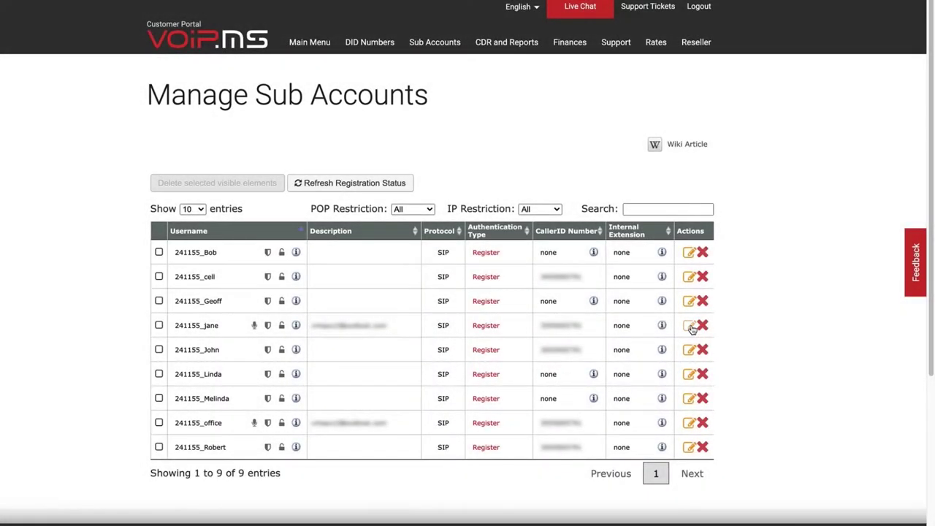
{"action": "left_click", "coordinate": [689, 326]}
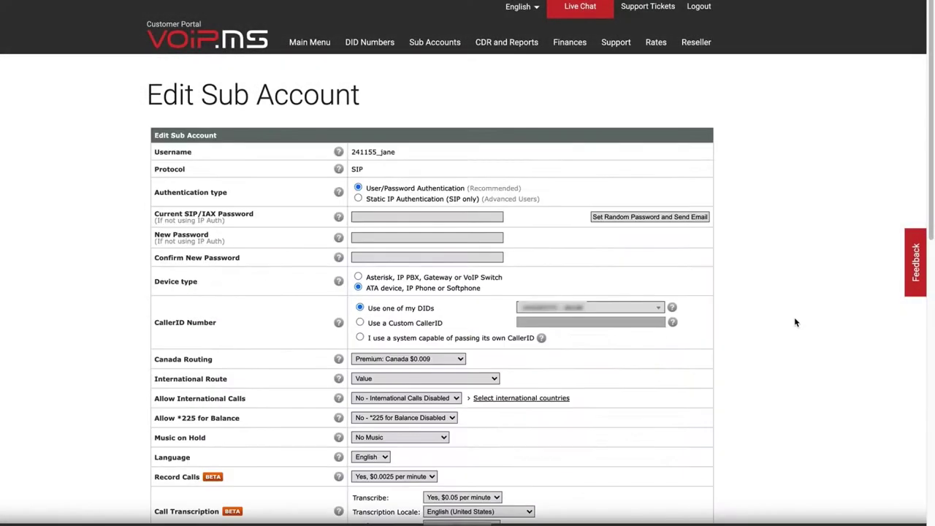
{"action": "scroll", "coordinate": [795, 322], "scroll_direction": "down", "scroll_amount": 3}
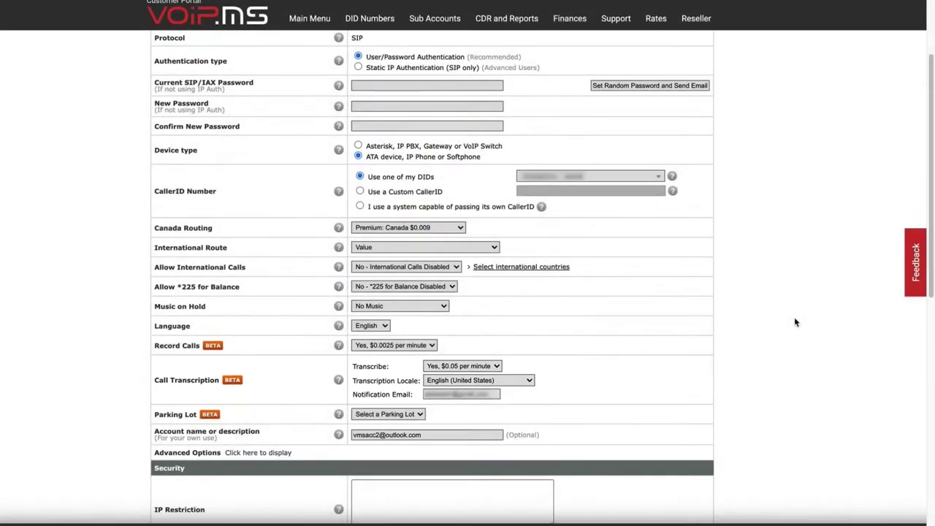
{"action": "mouse_move", "coordinate": [369, 42]}
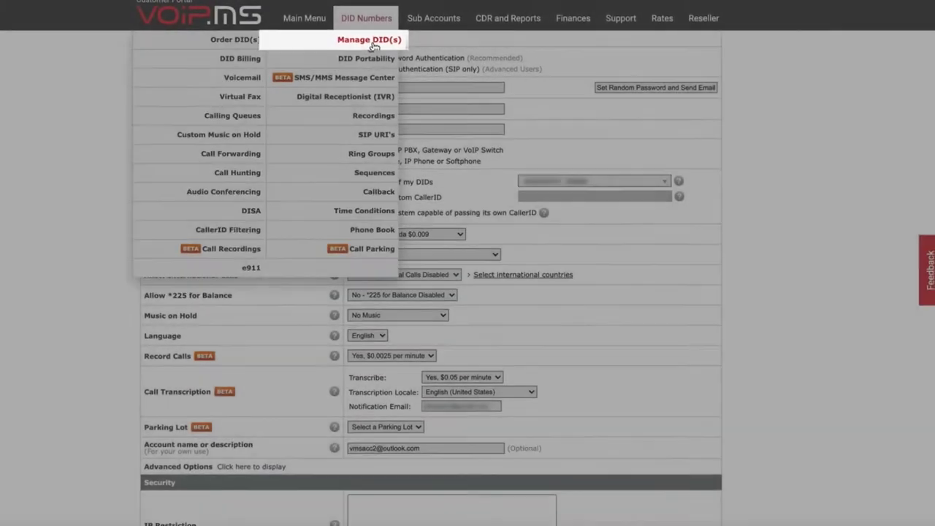
Open a DID's settings and scroll down to verify transcription at $0.05 per minute
{"action": "left_click", "coordinate": [363, 50]}
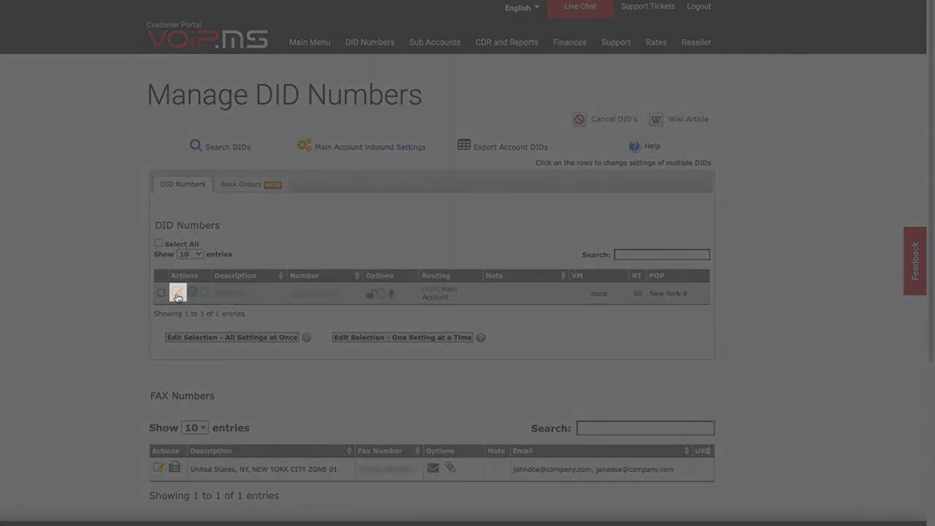
{"action": "left_click", "coordinate": [177, 296]}
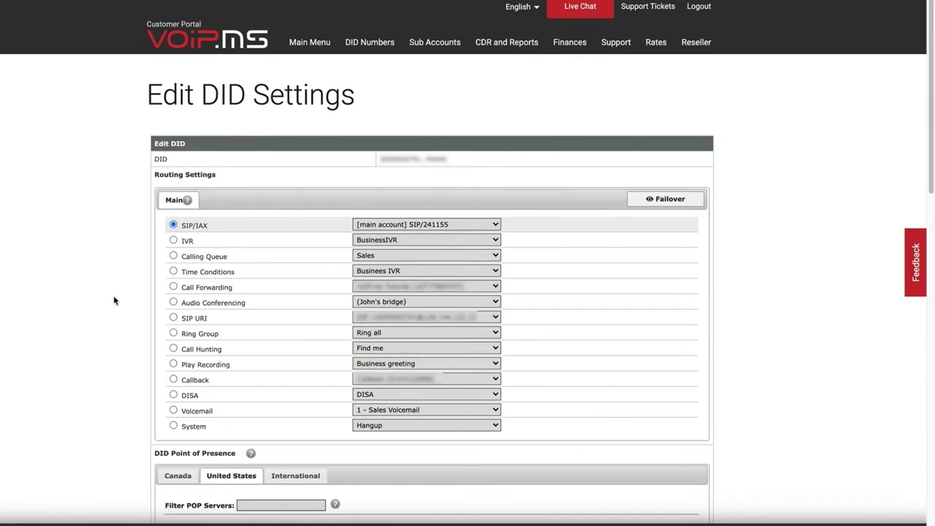
{"action": "scroll", "coordinate": [113, 295], "scroll_direction": "down", "scroll_amount": 5}
{"action": "scroll", "coordinate": [113, 295], "scroll_direction": "down", "scroll_amount": 3}
{"action": "scroll", "coordinate": [114, 295], "scroll_direction": "down", "scroll_amount": 1}
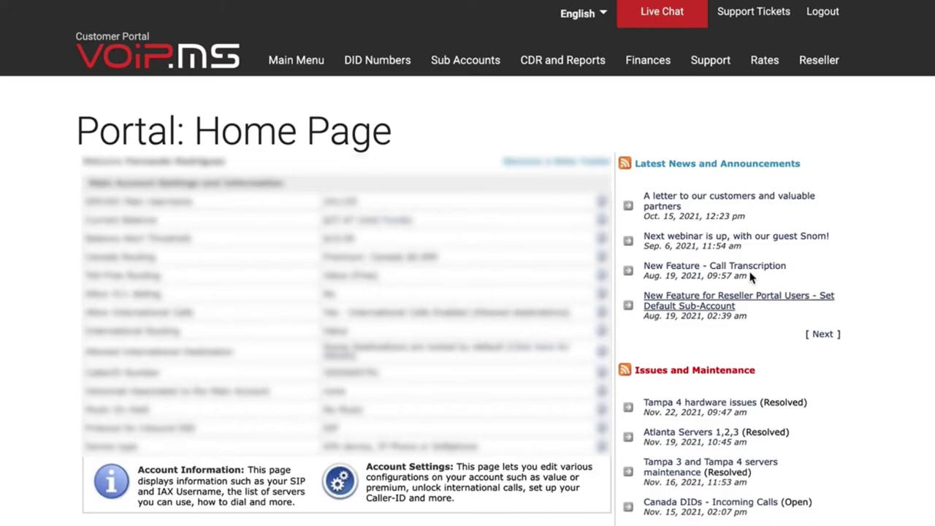
{"action": "mouse_move", "coordinate": [506, 41]}
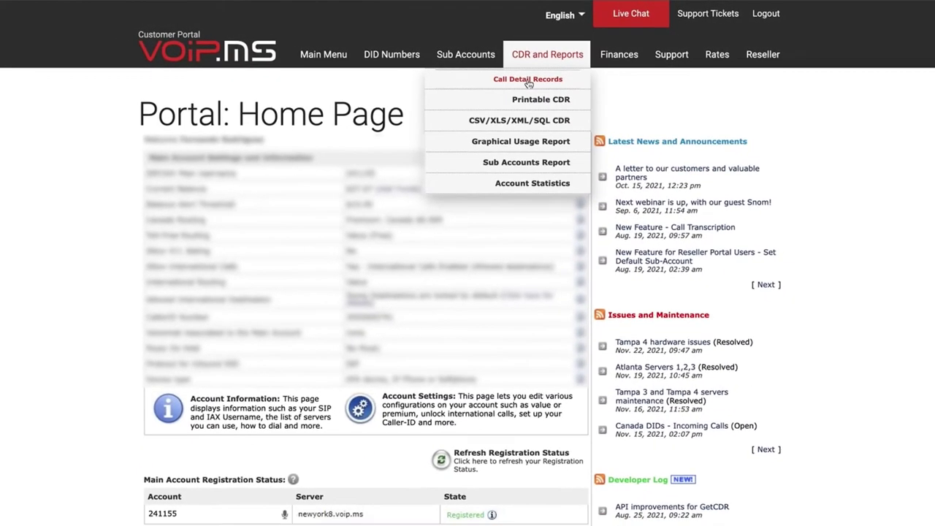
Open the transcribed call's transcript from Call Detail Records, scroll through it, and close it
{"action": "left_click", "coordinate": [528, 82]}
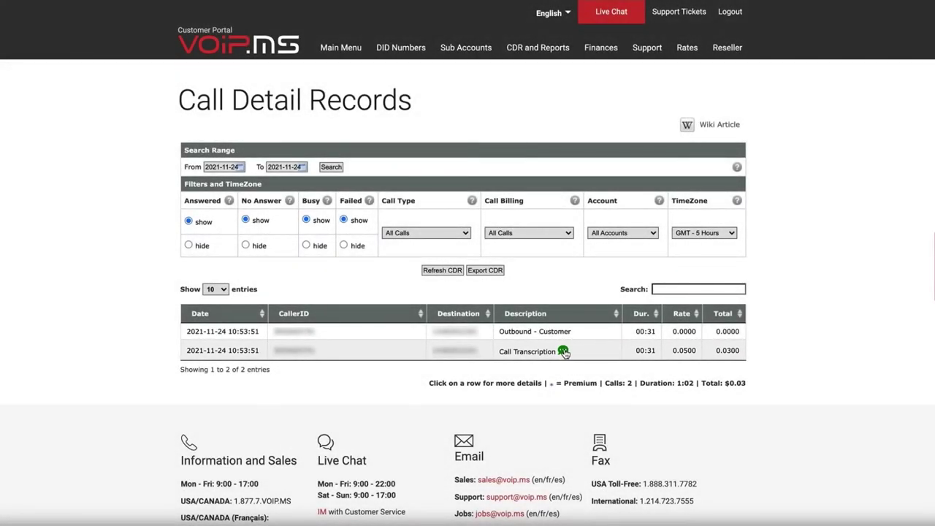
{"action": "left_click", "coordinate": [563, 351]}
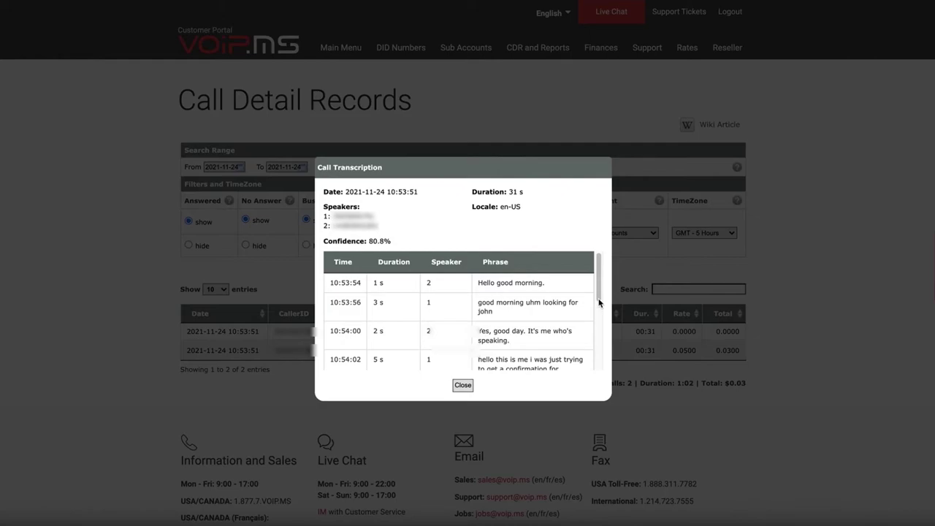
{"action": "left_click_drag", "start_coordinate": [598, 302], "coordinate": [596, 368]}
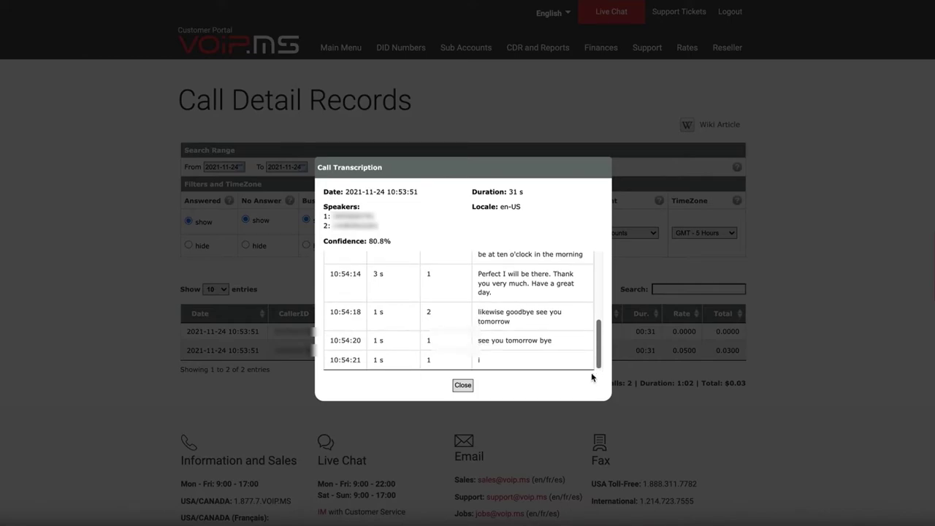
{"action": "left_click", "coordinate": [458, 385]}
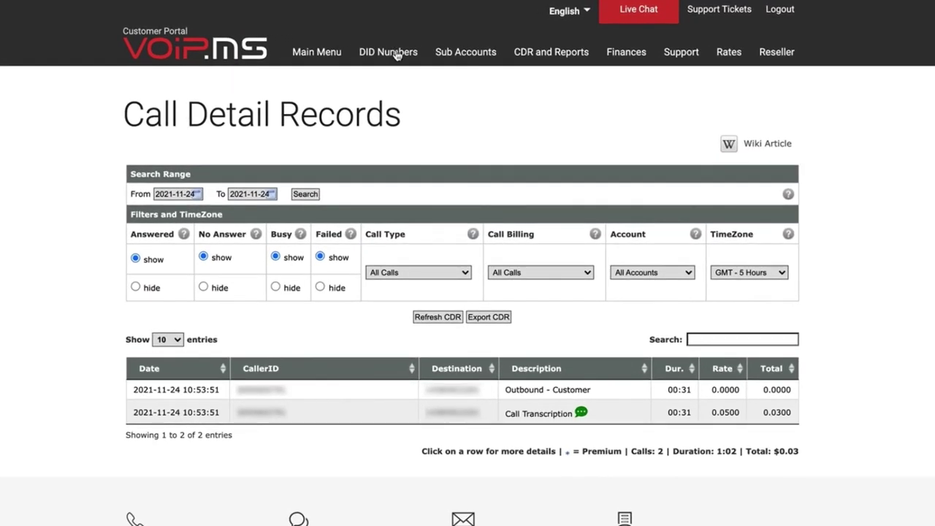
Open the outgoing recording's $0.05-per-minute transcription prompt in Call Recordings, then dismiss it
{"action": "left_click", "coordinate": [395, 55]}
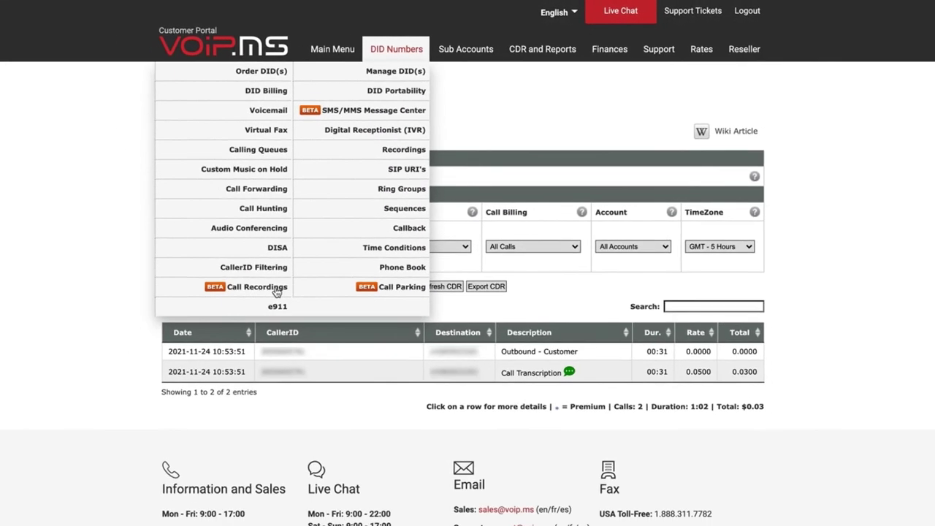
{"action": "left_click", "coordinate": [289, 271]}
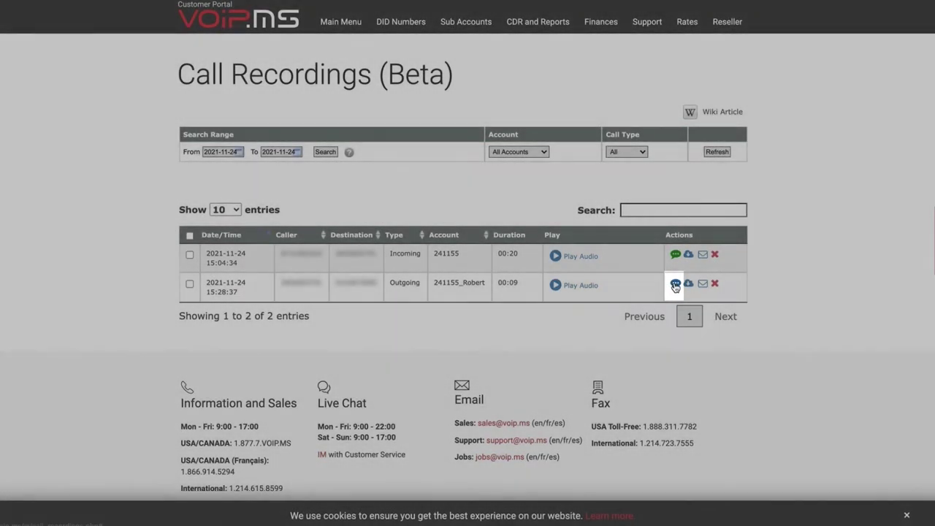
{"action": "left_click", "coordinate": [675, 284]}
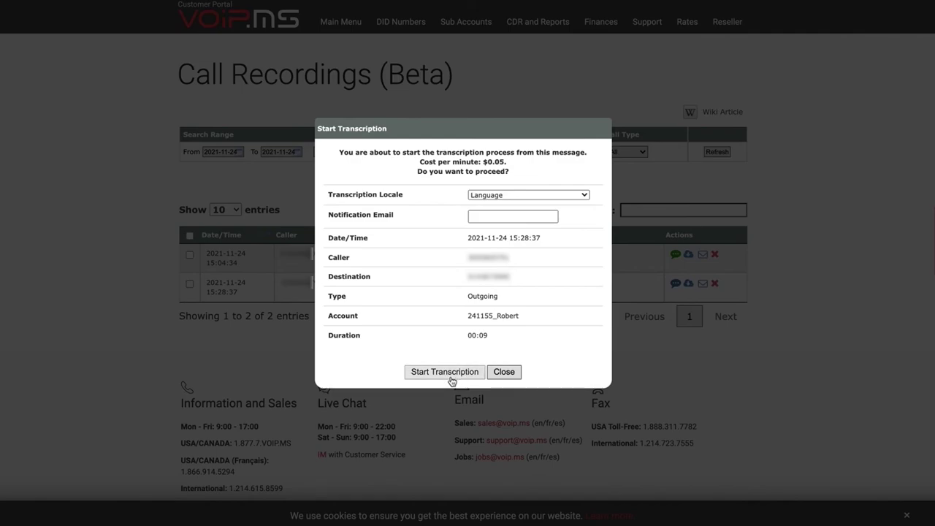
{"action": "left_click", "coordinate": [504, 373]}
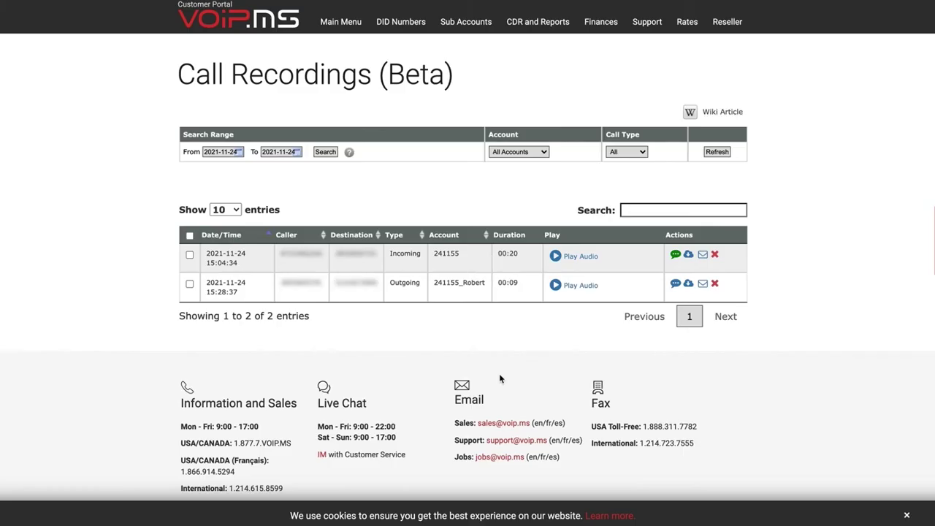